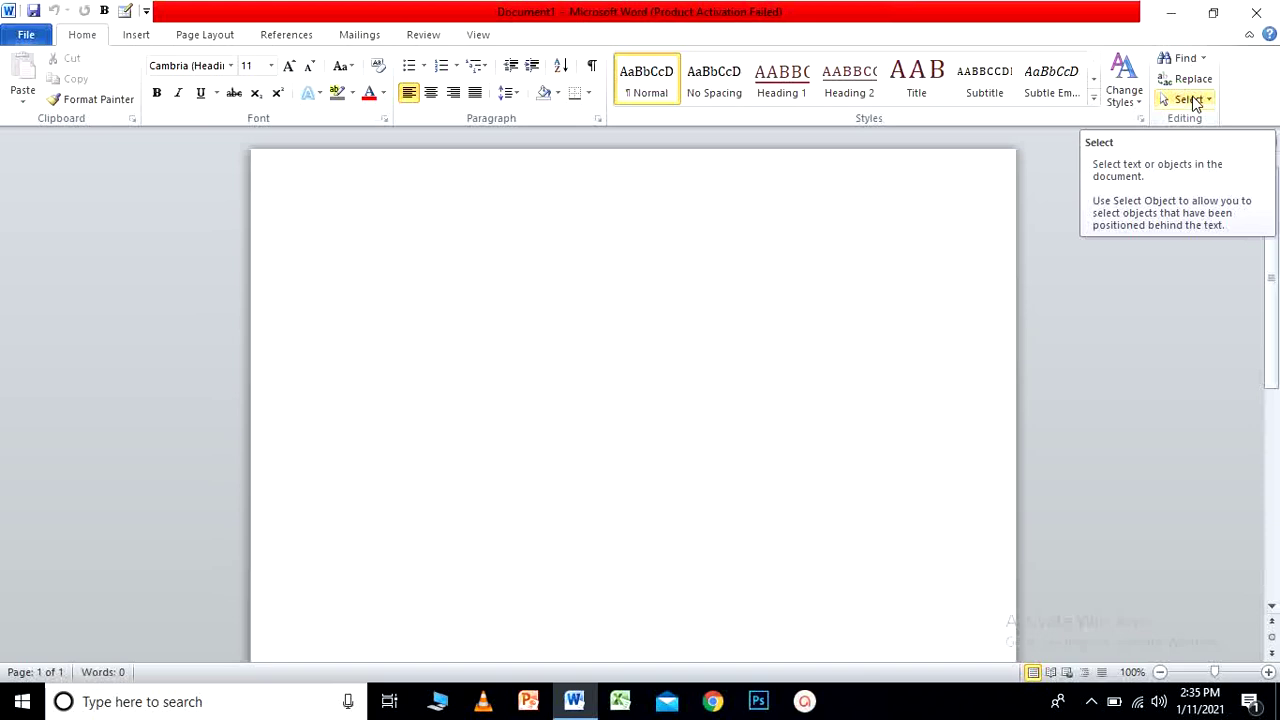
- Examine the file management, insertion, page layout, referencing, mail merge, review, view and text formatting commands for the blank document
{"action": "left_click", "coordinate": [30, 34]}
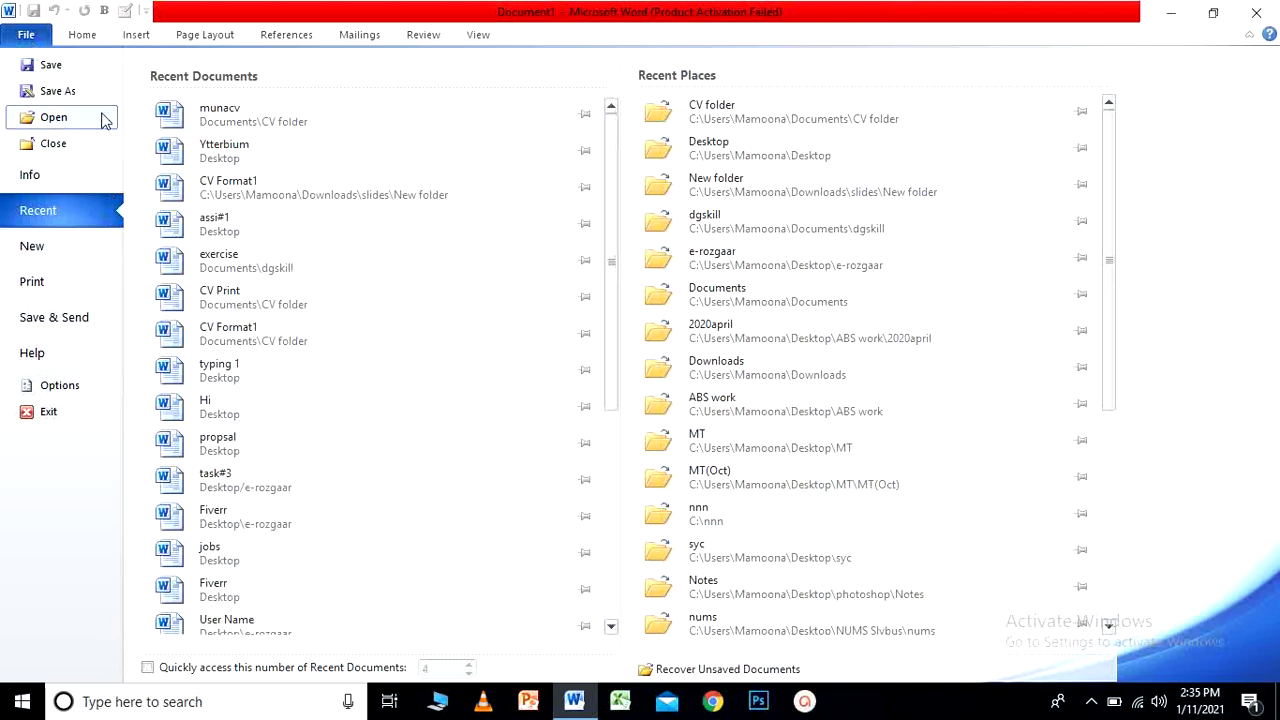
{"action": "left_click", "coordinate": [137, 38]}
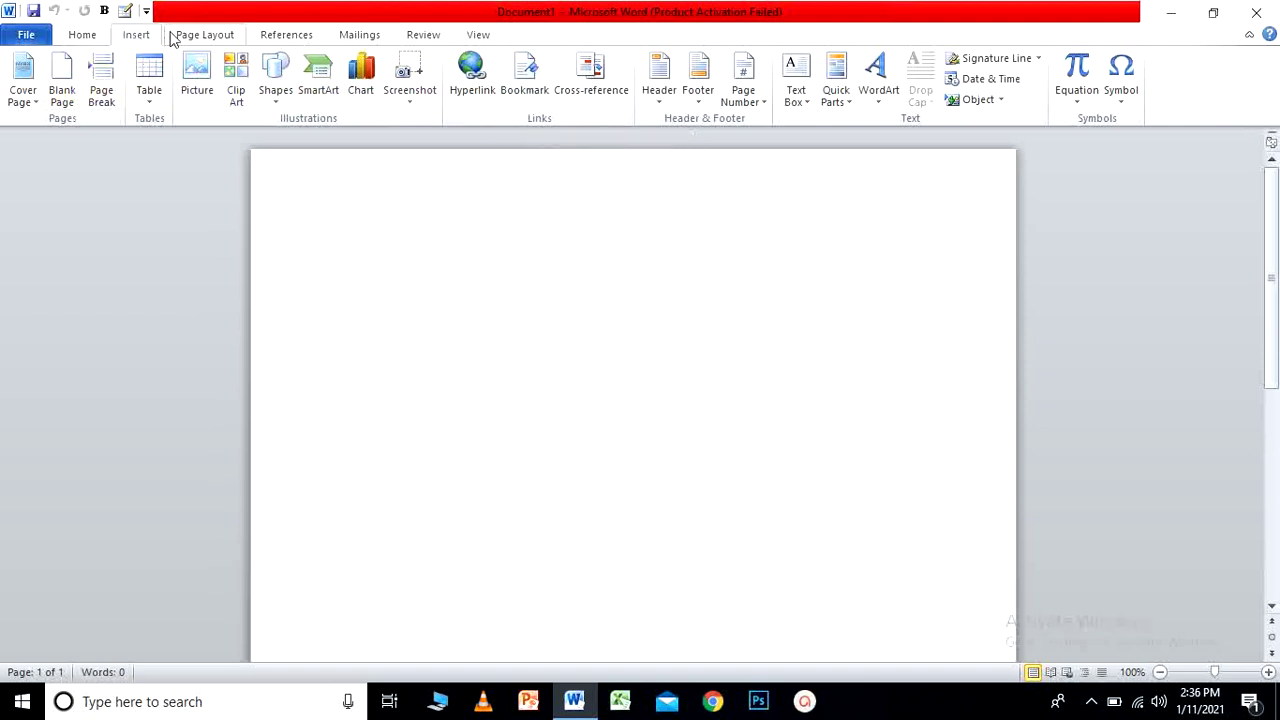
{"action": "left_click", "coordinate": [200, 35]}
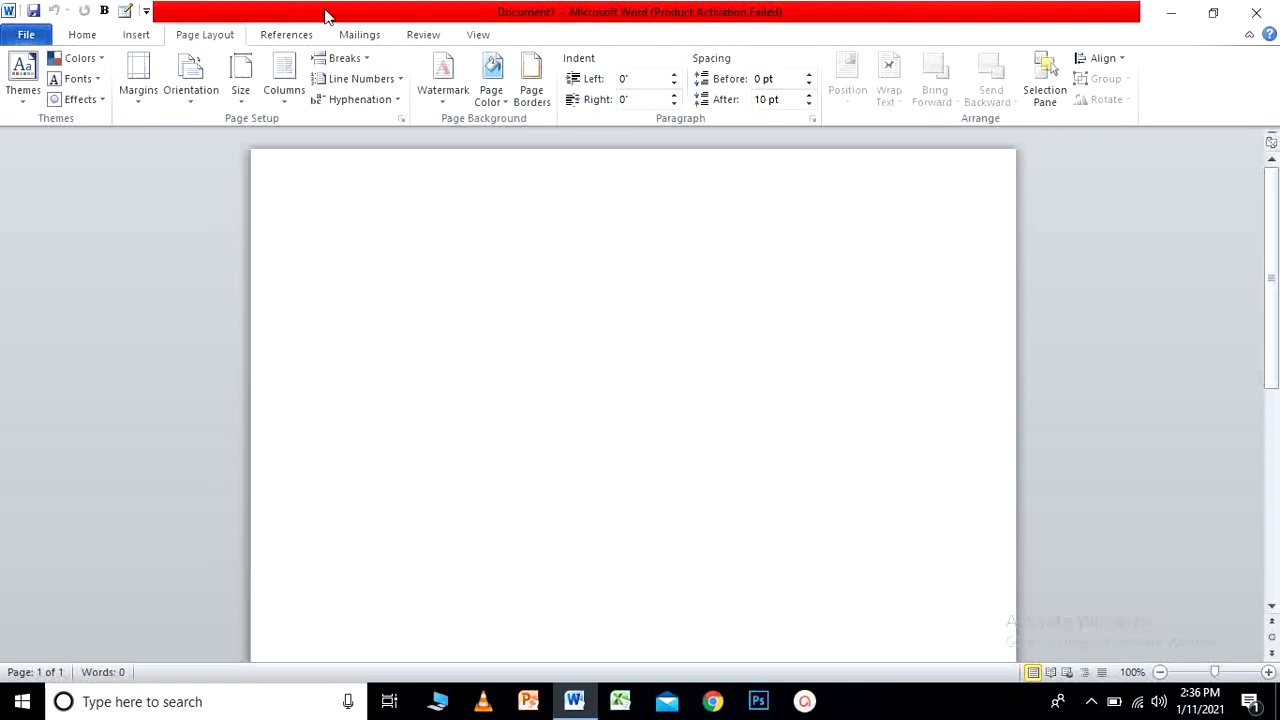
{"action": "left_click", "coordinate": [290, 35]}
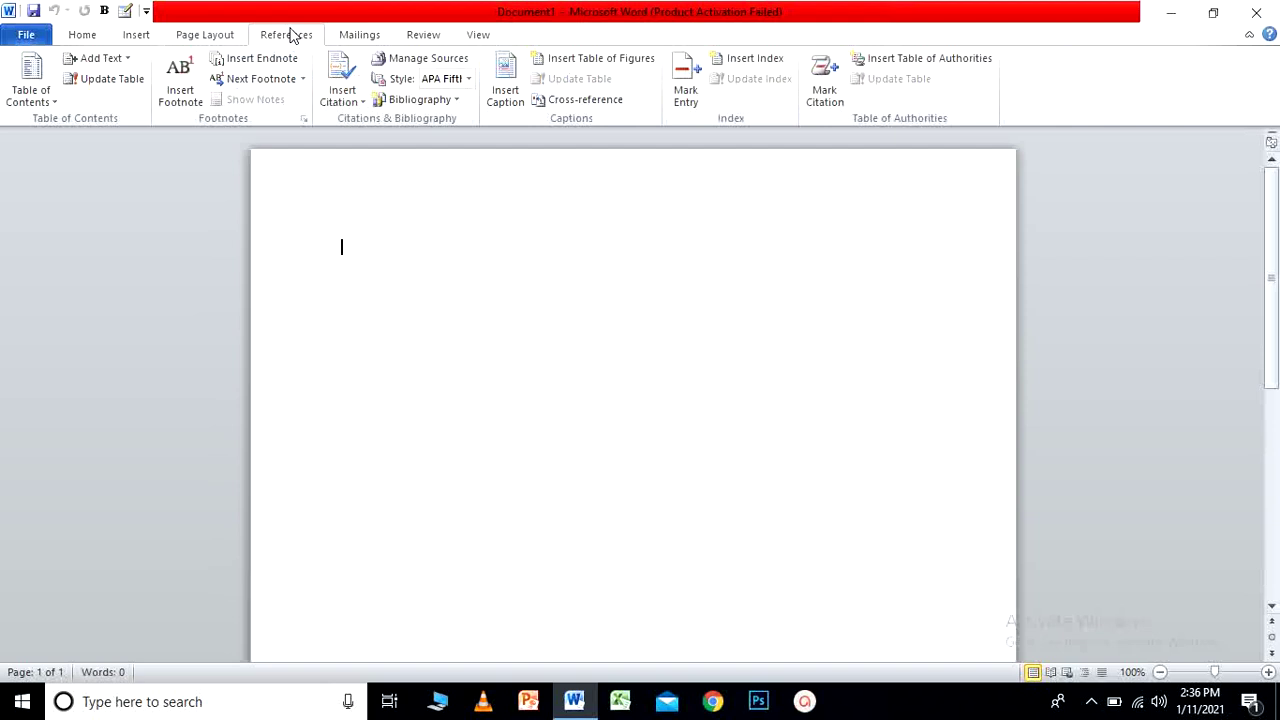
{"action": "left_click", "coordinate": [354, 38]}
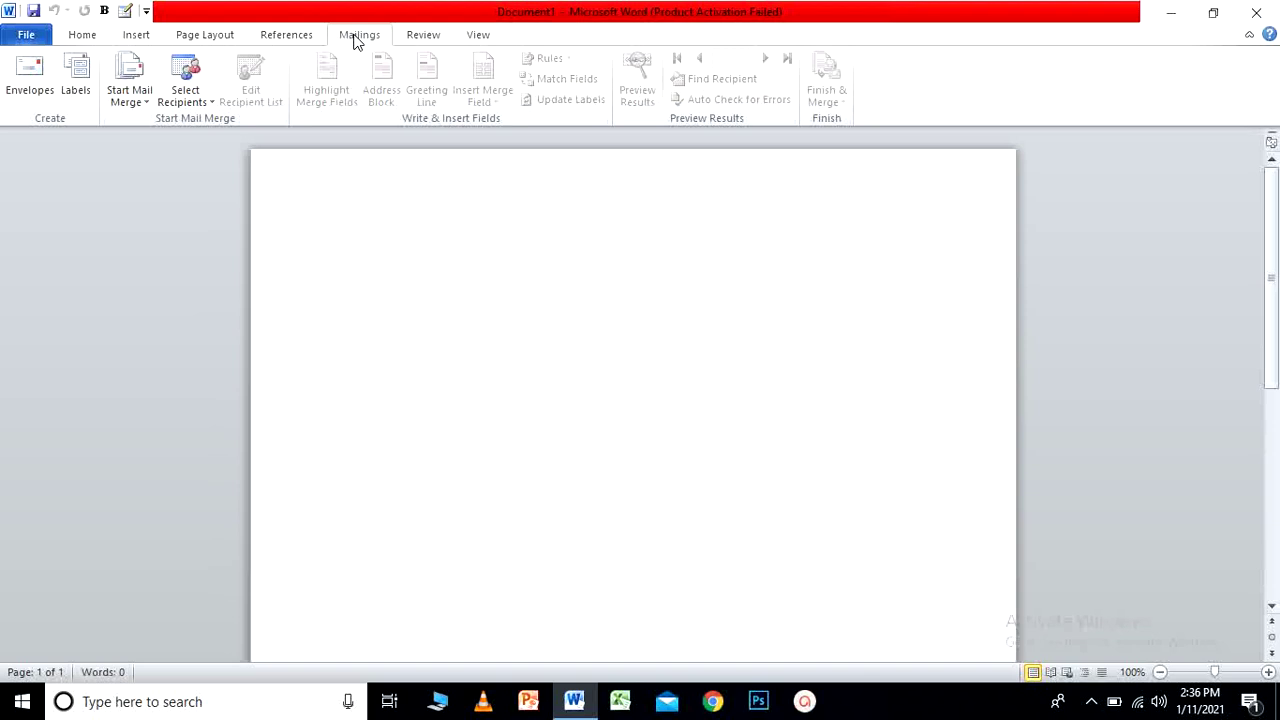
{"action": "left_click", "coordinate": [421, 35]}
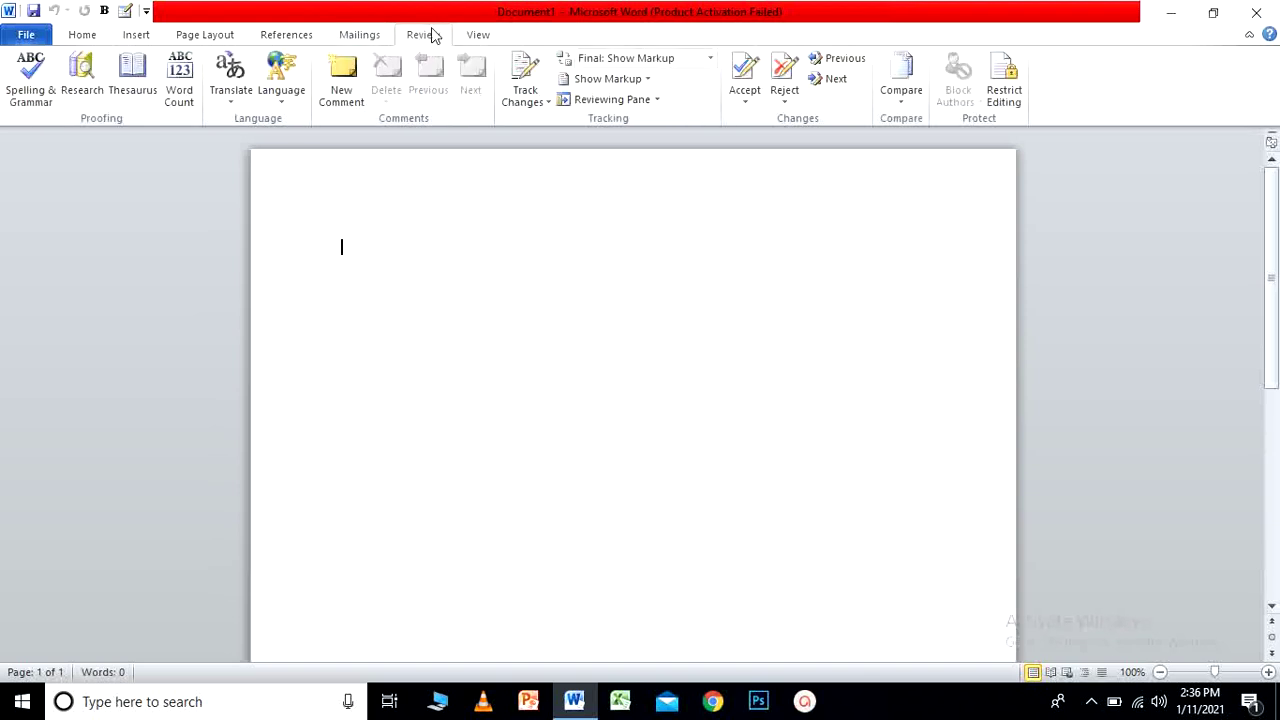
{"action": "left_click", "coordinate": [476, 35]}
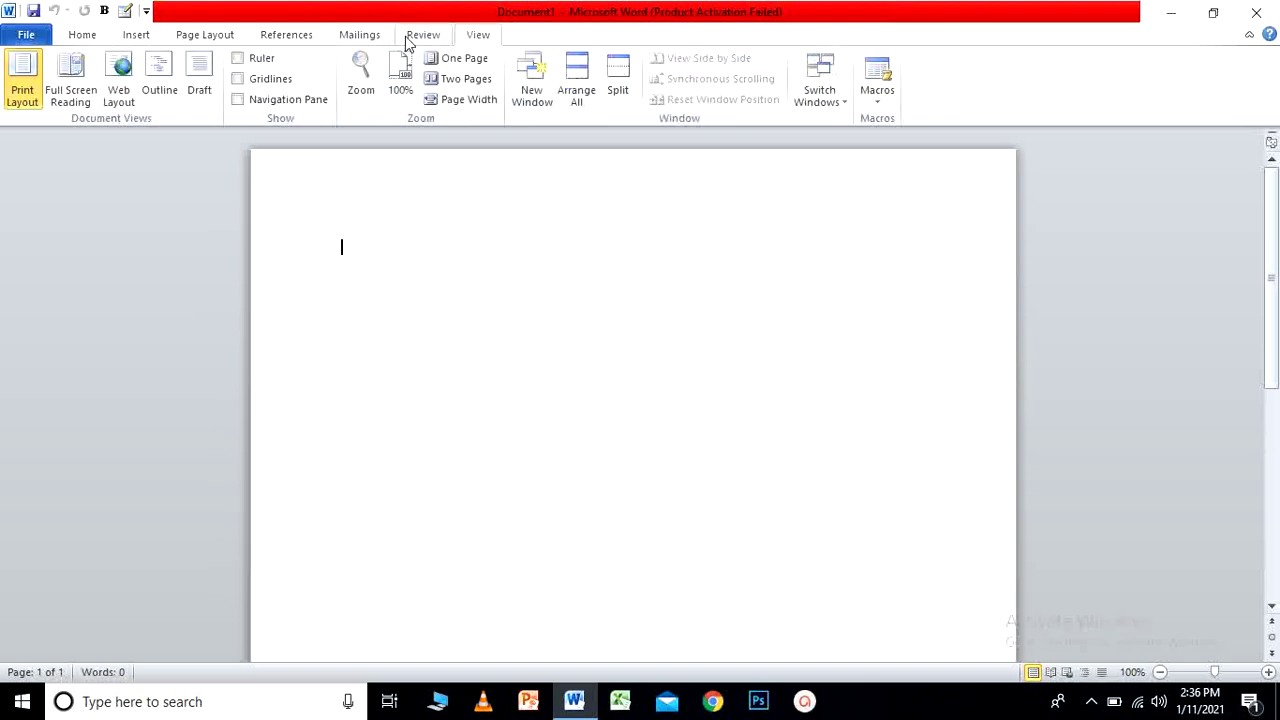
{"action": "left_click", "coordinate": [418, 36]}
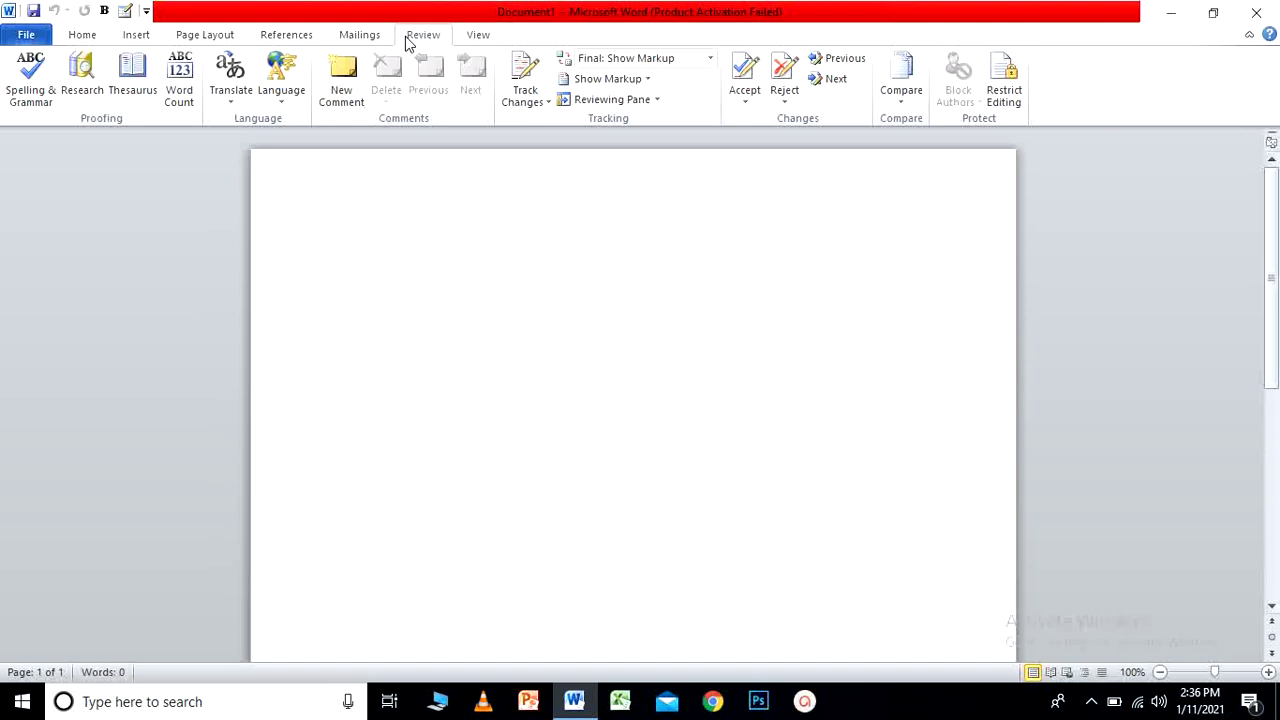
{"action": "left_click", "coordinate": [494, 35]}
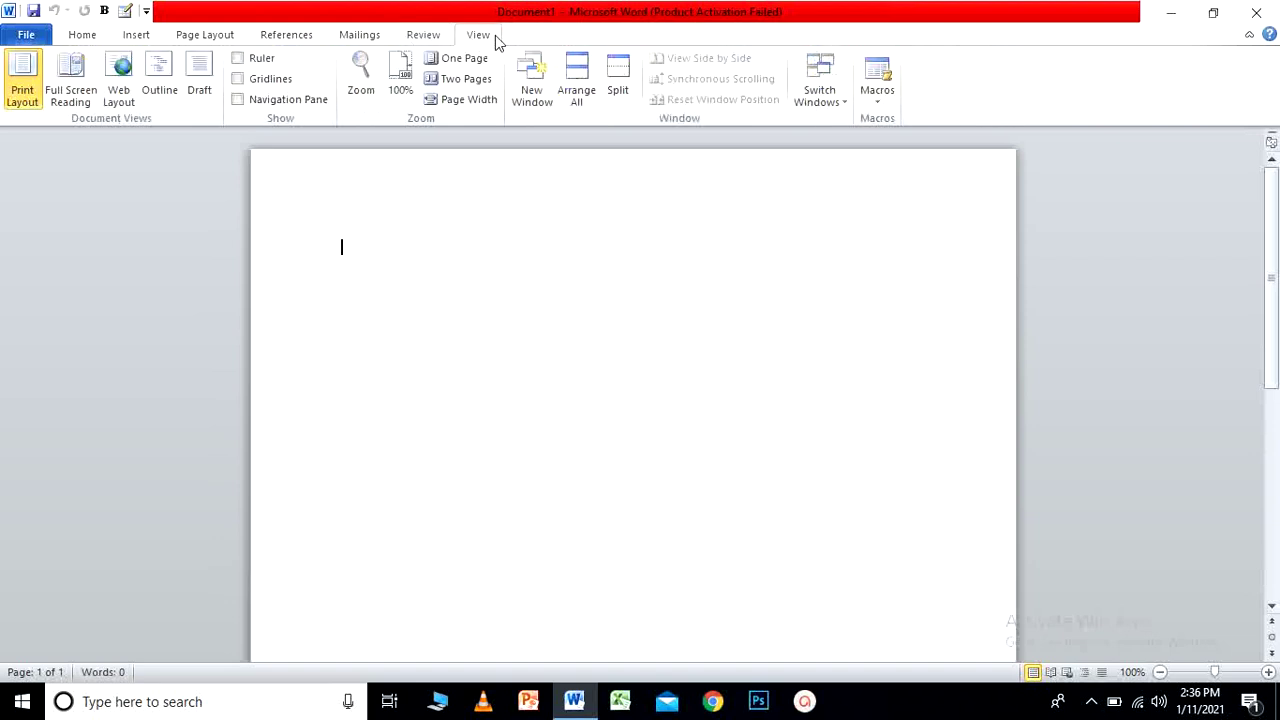
{"action": "left_click", "coordinate": [66, 36]}
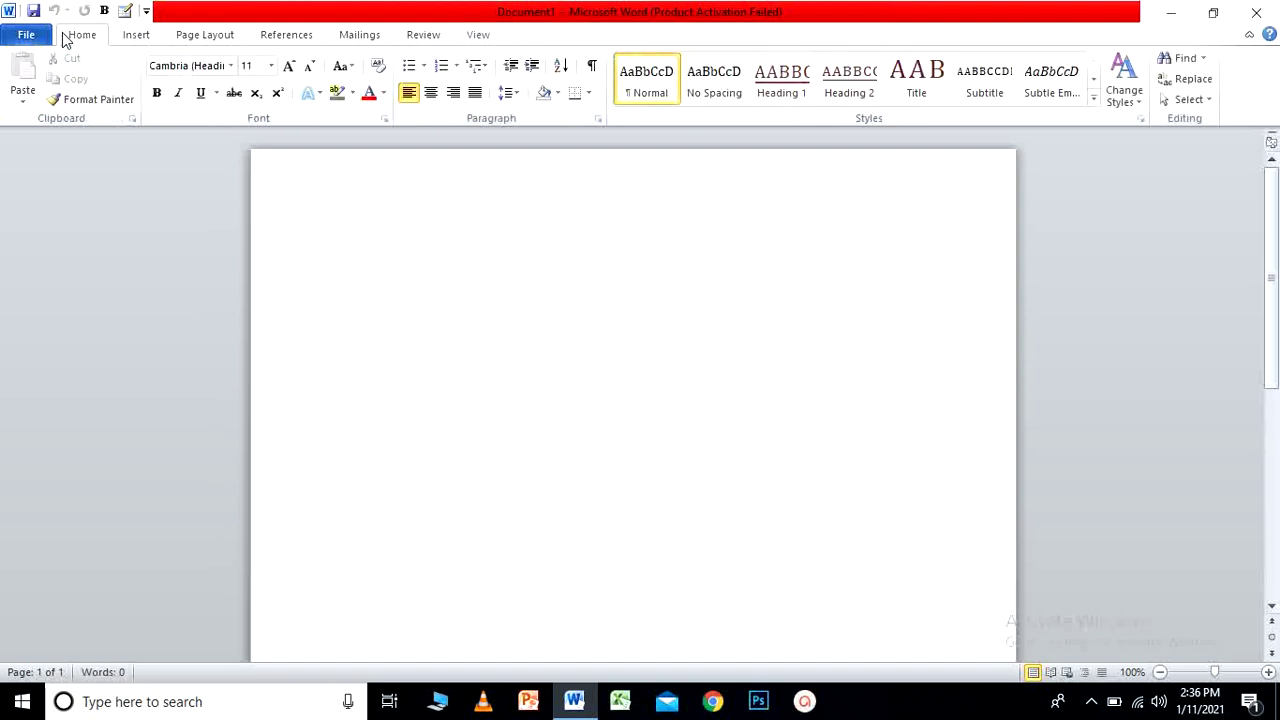
- Look over the command groups again in order, from insertion and page layout through references, mailings and review to view
{"action": "left_click", "coordinate": [133, 44]}
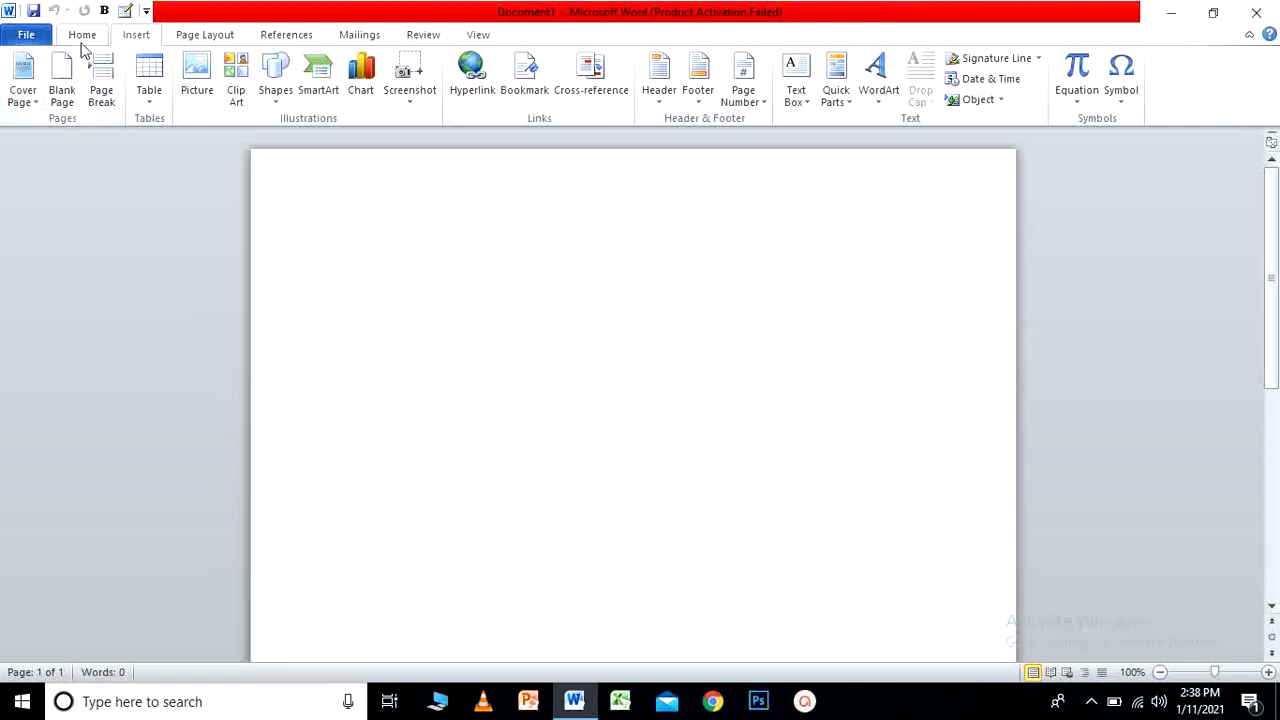
{"action": "left_click", "coordinate": [207, 34]}
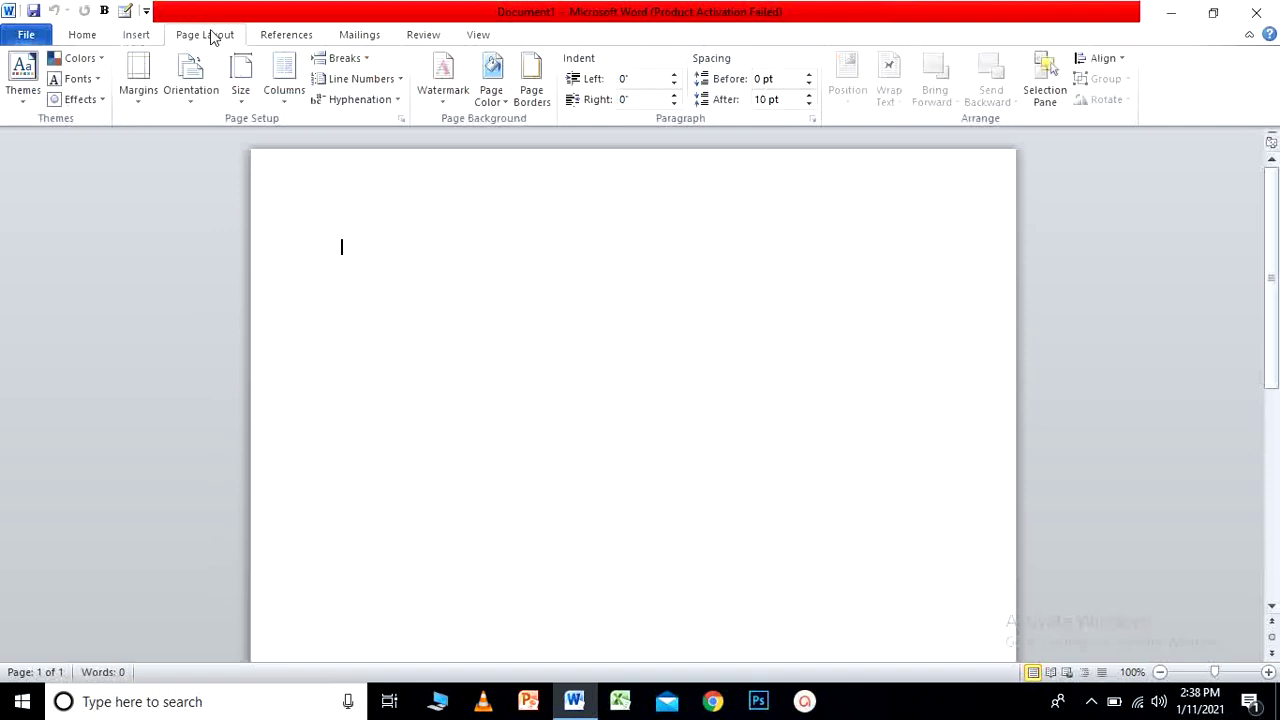
{"action": "left_click", "coordinate": [273, 36]}
{"action": "left_click", "coordinate": [340, 37]}
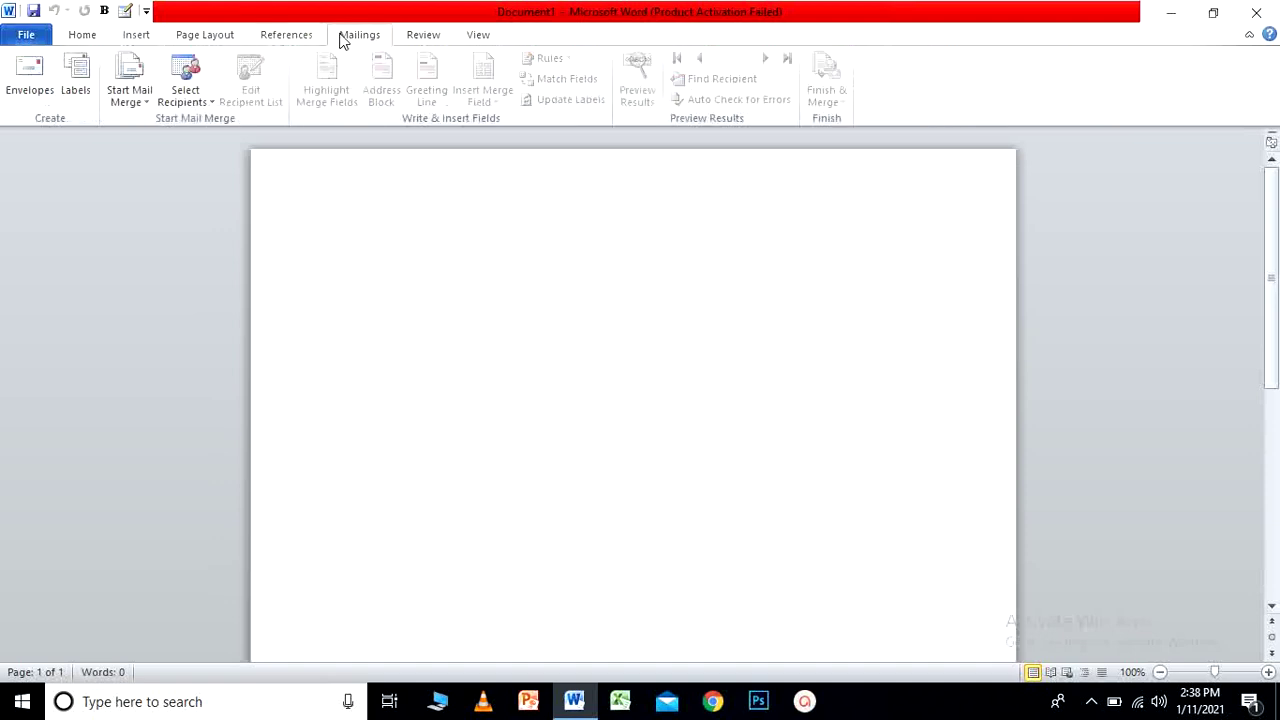
{"action": "left_click", "coordinate": [423, 36]}
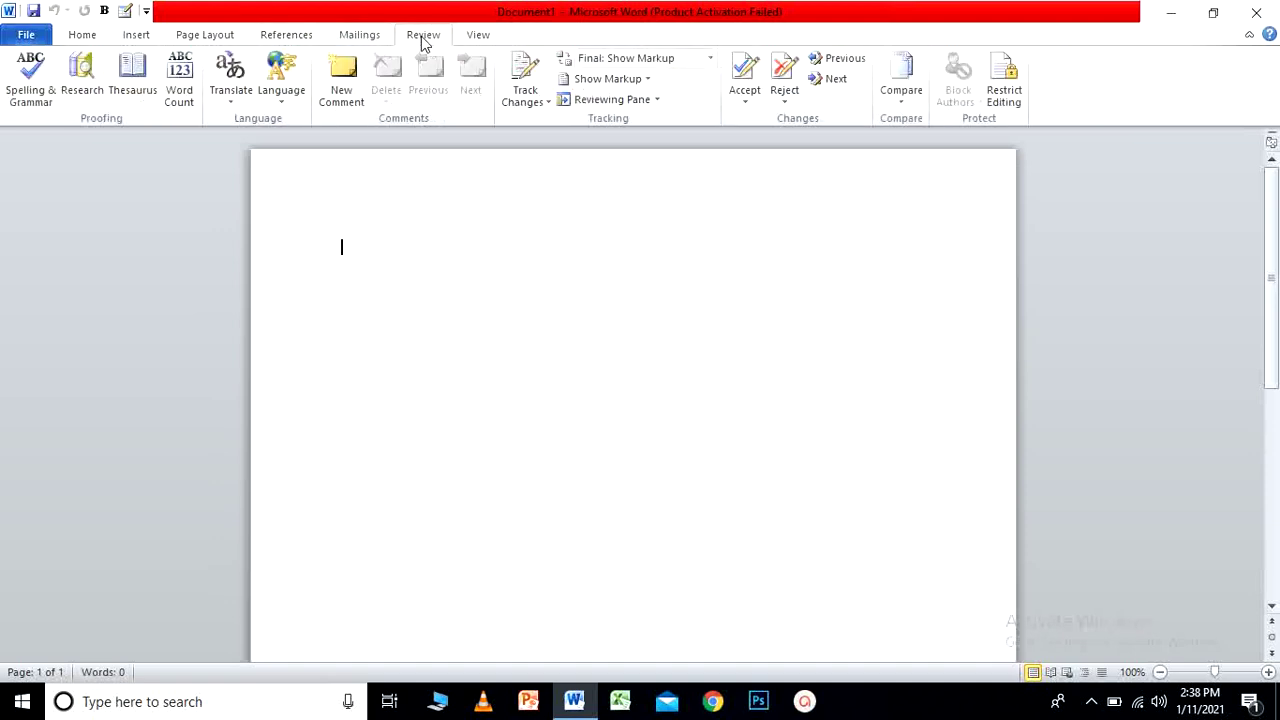
{"action": "left_click", "coordinate": [475, 36]}
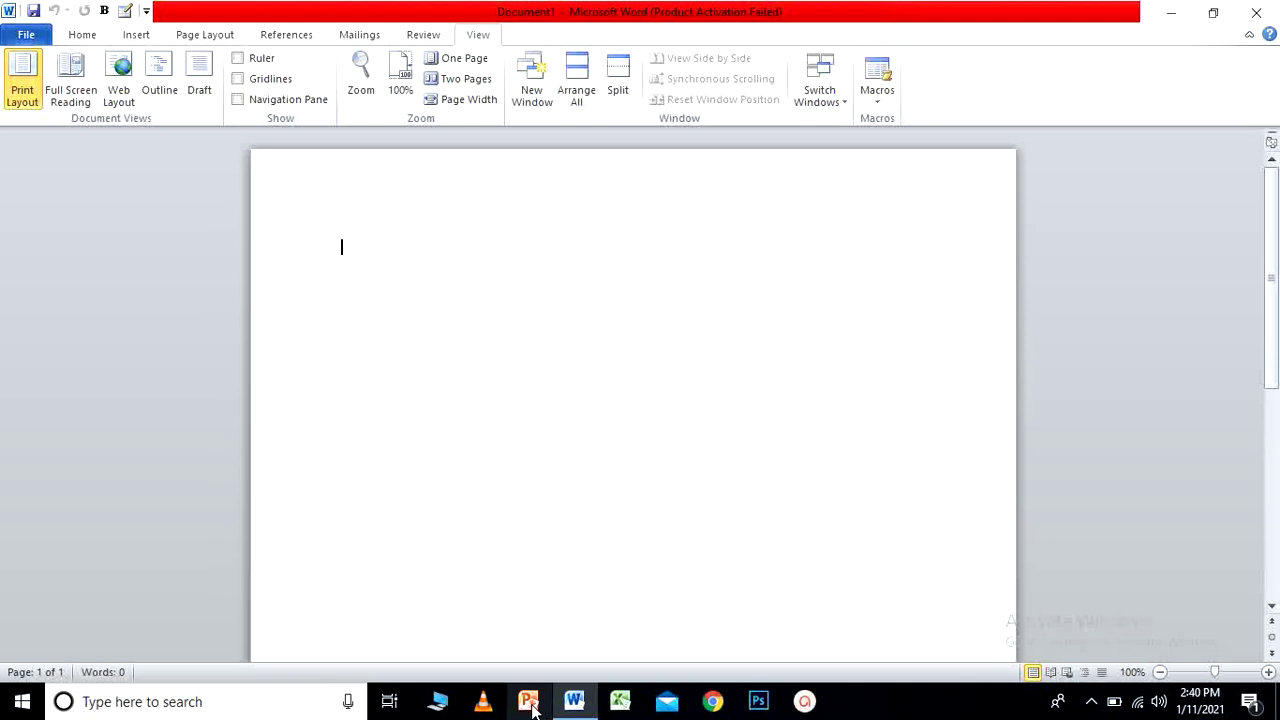
{"action": "mouse_move", "coordinate": [575, 706]}
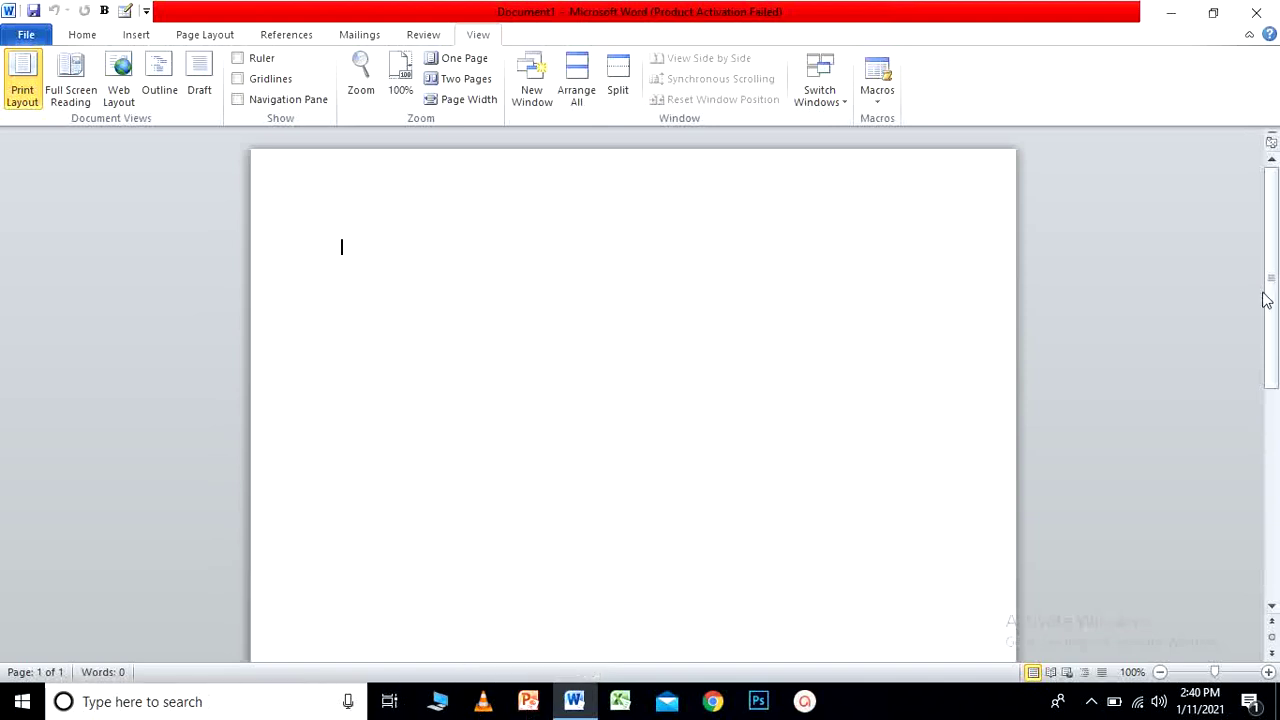
- Close the blank Word document and launch Microsoft PowerPoint 2010 by searching Windows for "power"
{"action": "left_click", "coordinate": [1256, 12]}
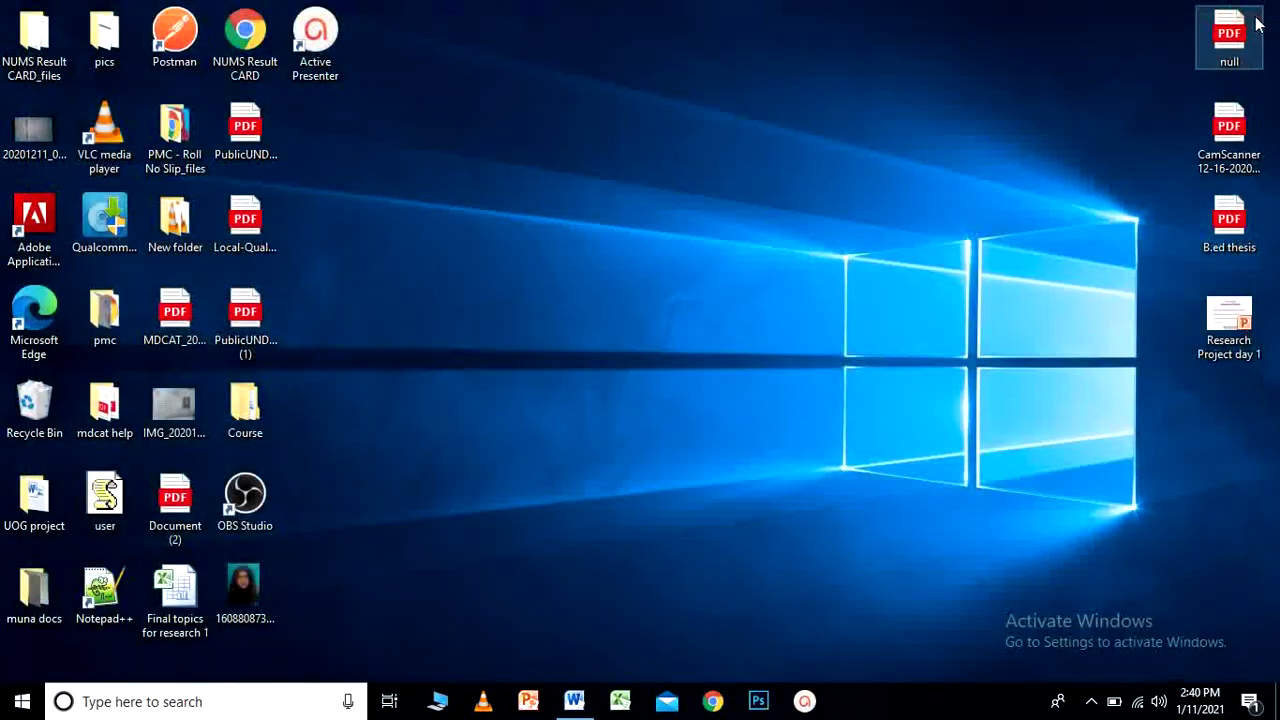
{"action": "left_click", "coordinate": [247, 702]}
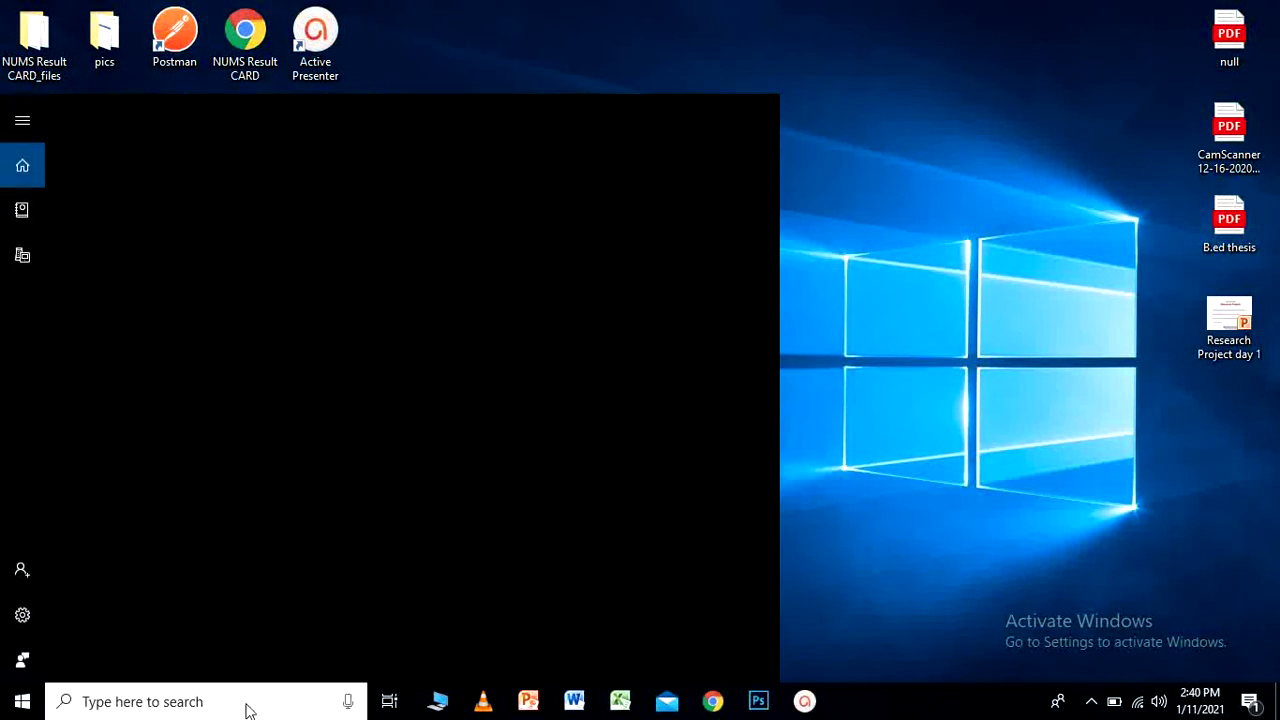
{"action": "type", "text": "pwer"}
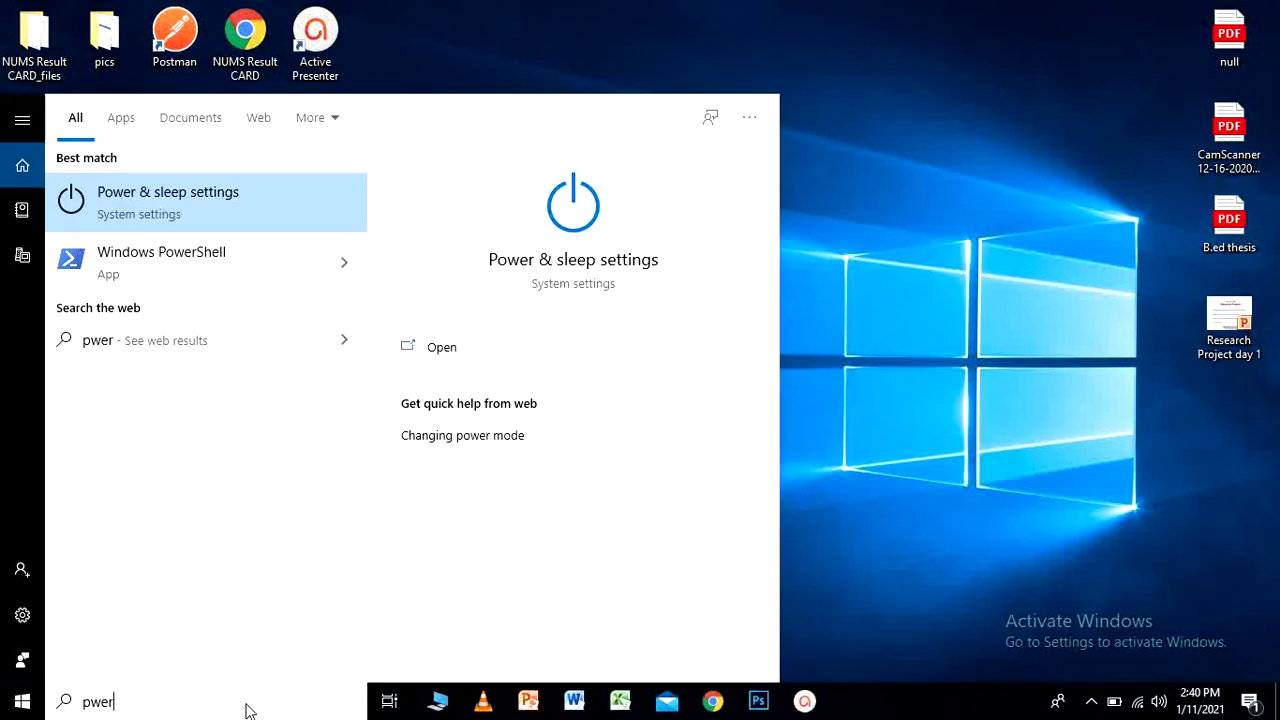
{"action": "key", "text": "BackSpace"}
{"action": "key", "text": "BackSpace"}
{"action": "key", "text": "BackSpace"}
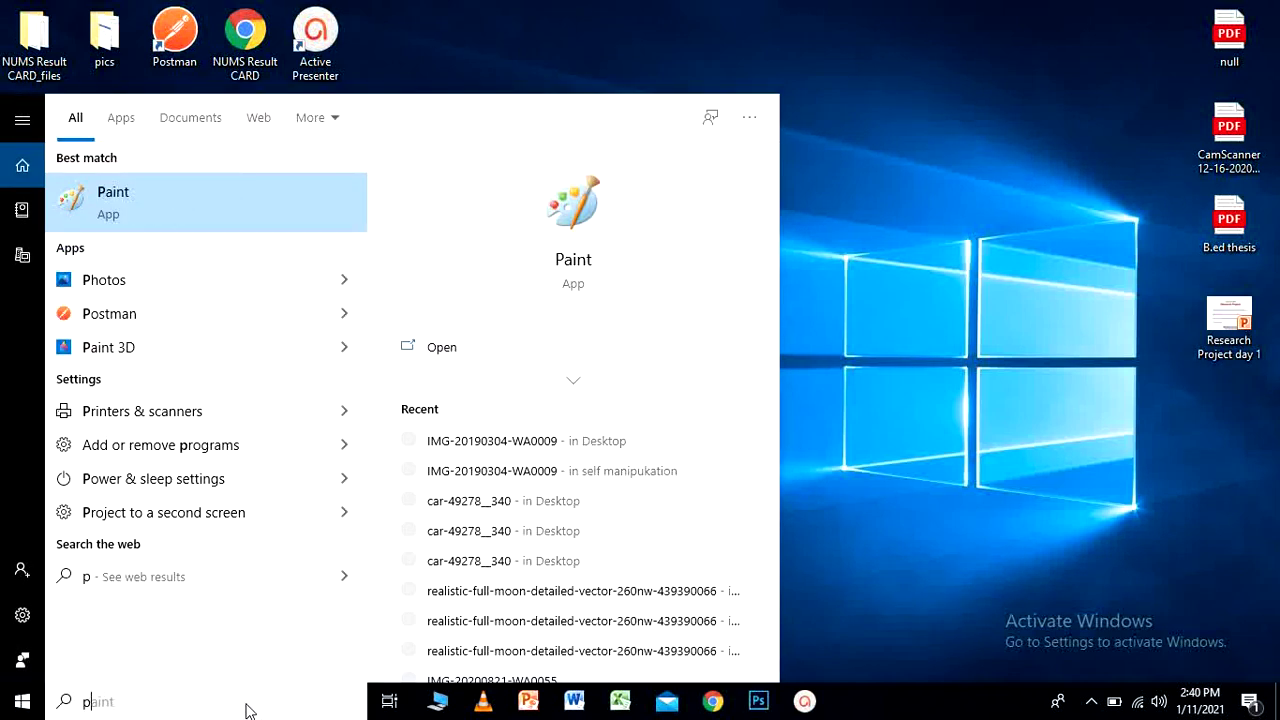
{"action": "type", "text": "ower"}
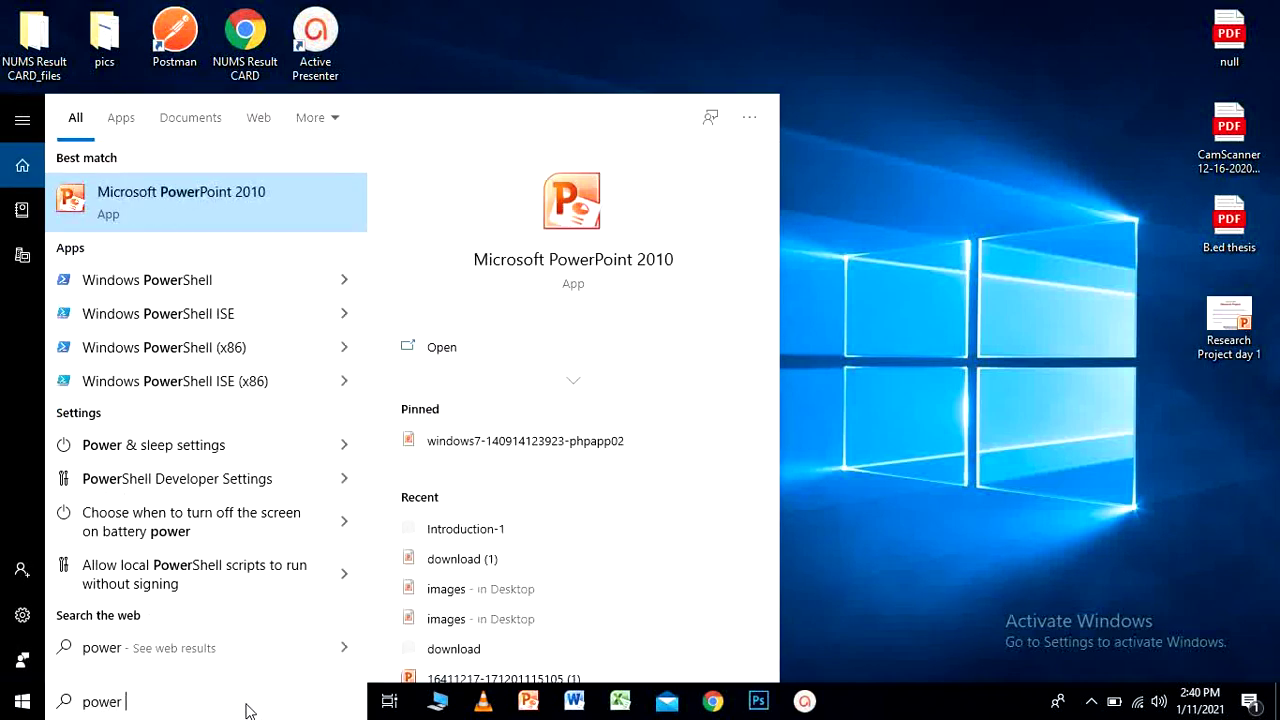
{"action": "left_click", "coordinate": [182, 208]}
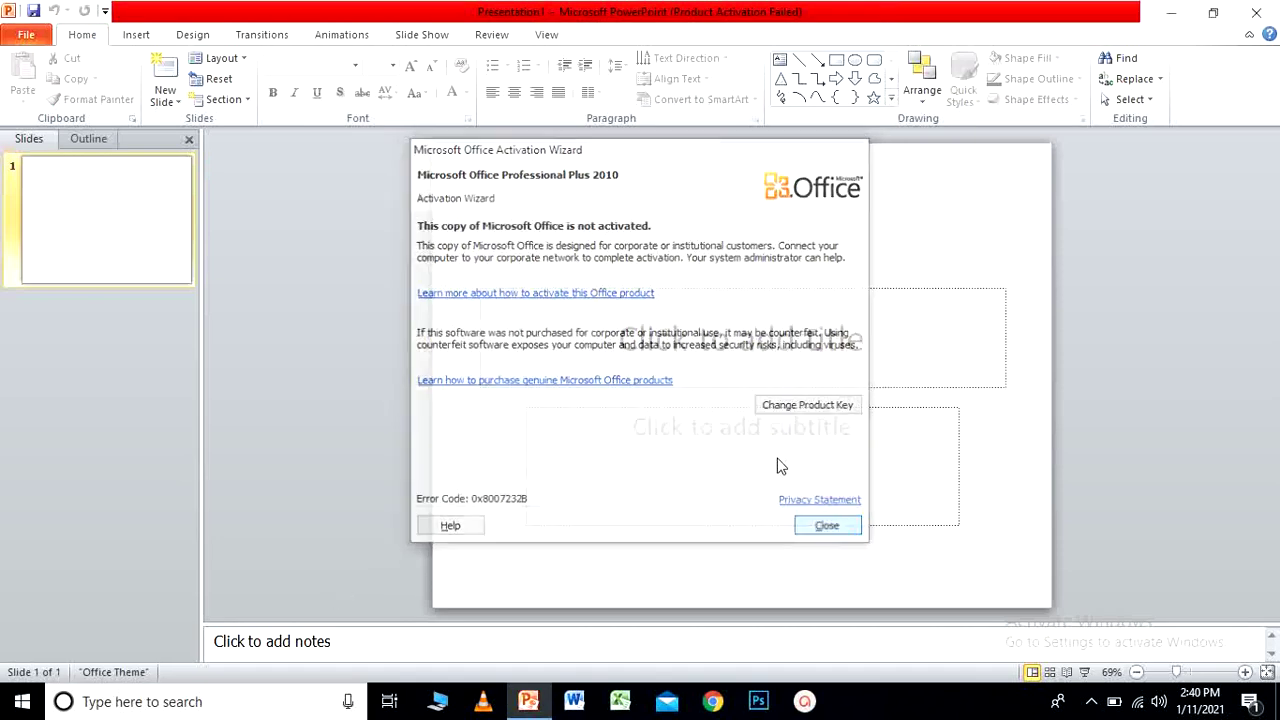
- Close PowerPoint and unpin it from the taskbar
{"action": "left_click", "coordinate": [1258, 12]}
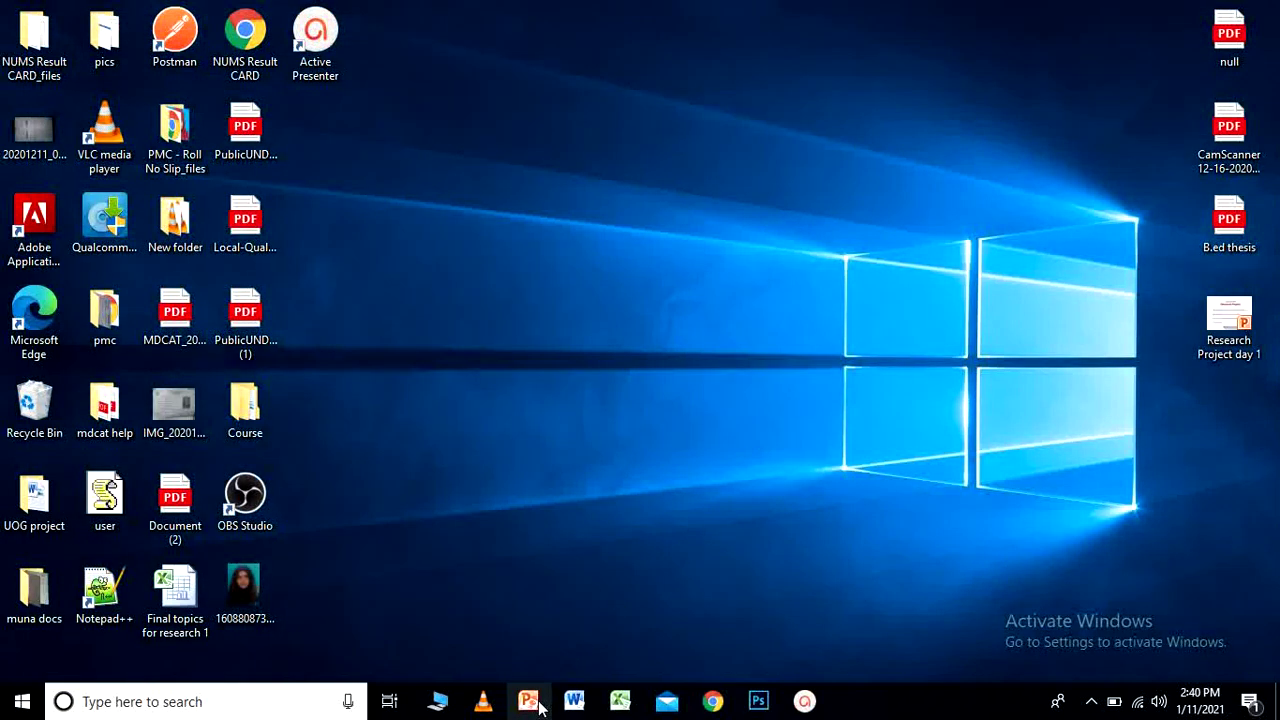
{"action": "right_click", "coordinate": [537, 707]}
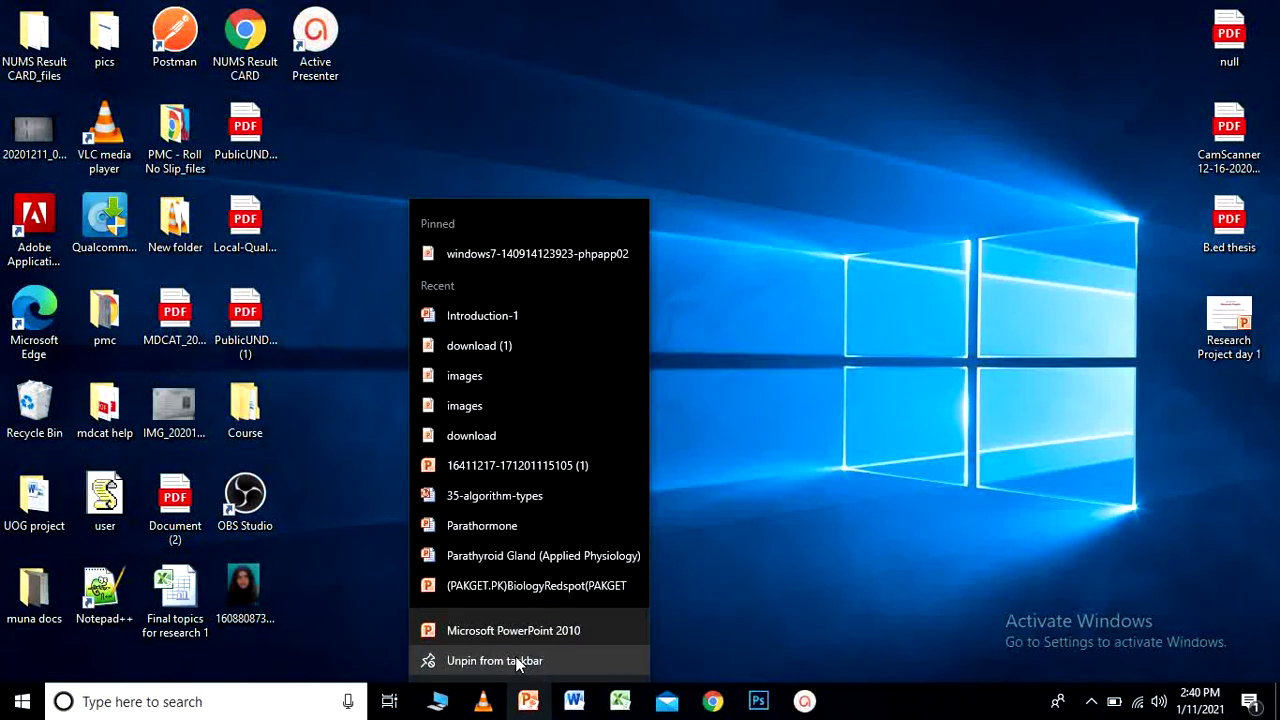
{"action": "left_click", "coordinate": [518, 660]}
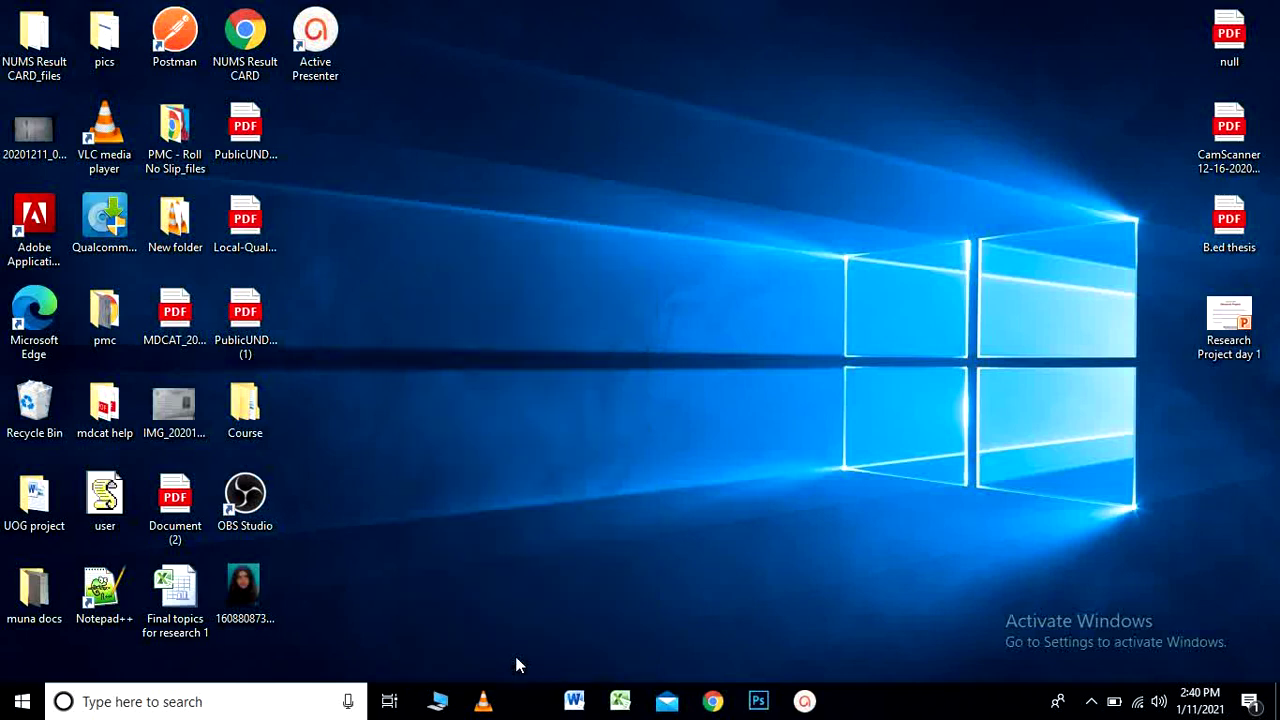
- Search Windows for "power" and bring up the pinning options for Microsoft PowerPoint 2010
{"action": "left_click", "coordinate": [151, 706]}
{"action": "type", "text": "power"}
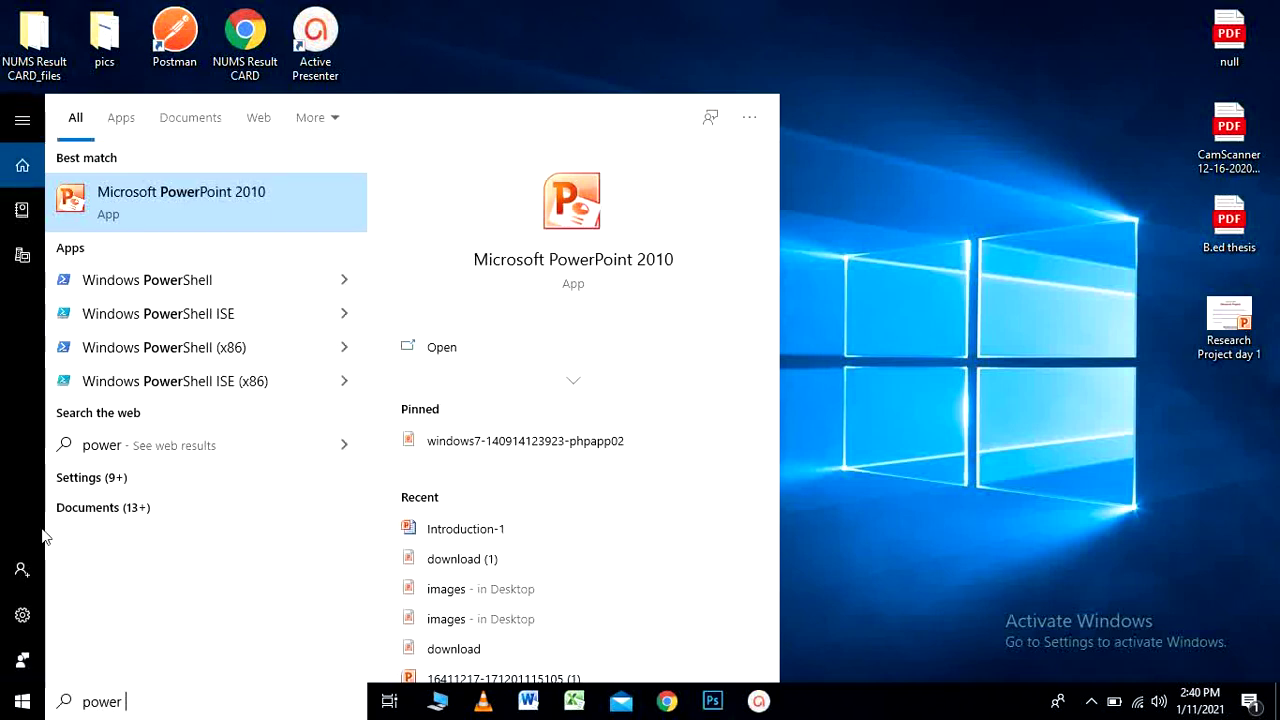
{"action": "right_click", "coordinate": [568, 242]}
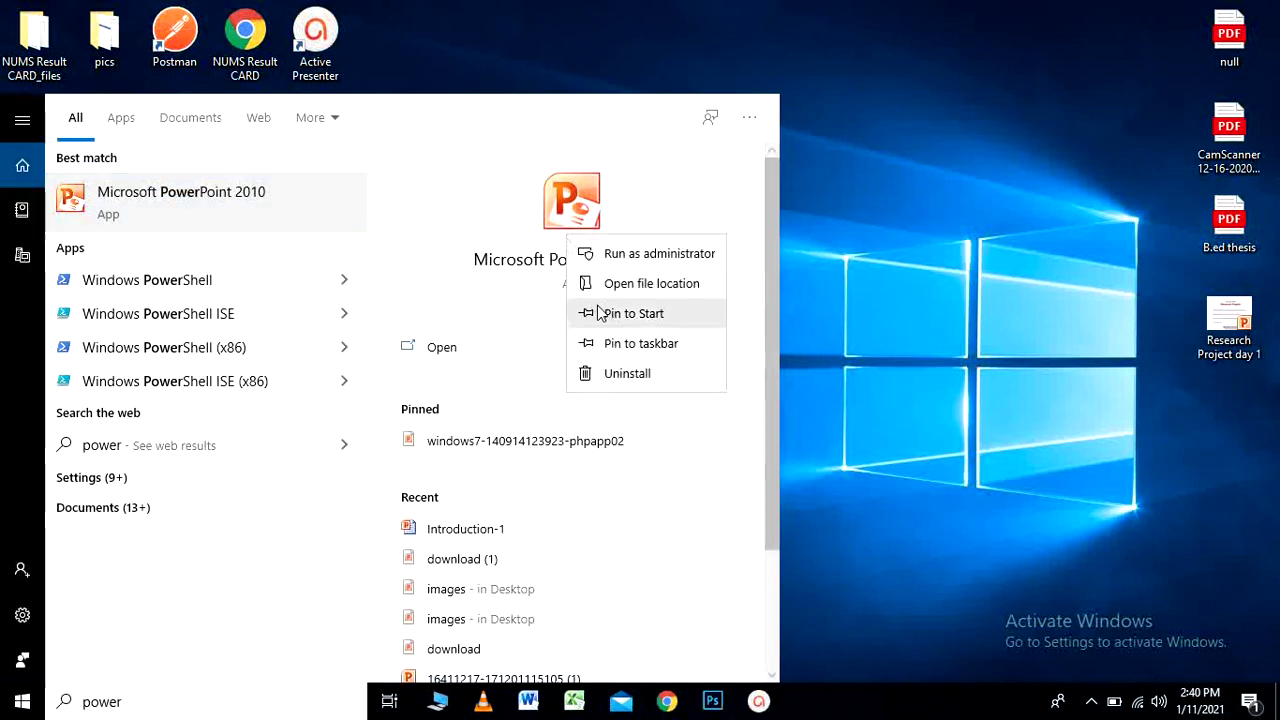